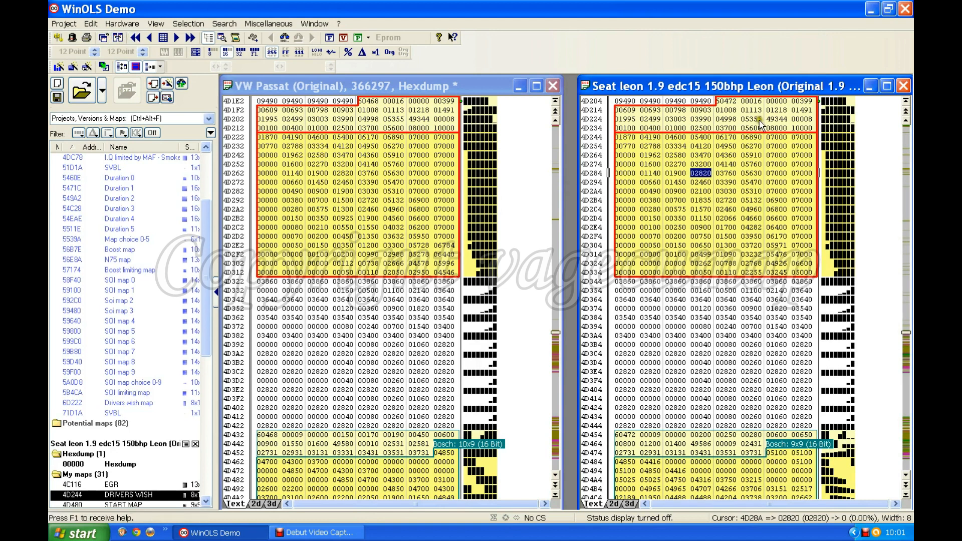
Copy the 28 axis values above the DRIVERS WISH map in the Seat Leon hexdump, starting with 60472
left_click_drag(725, 101, 795, 124)
right_click(795, 124)
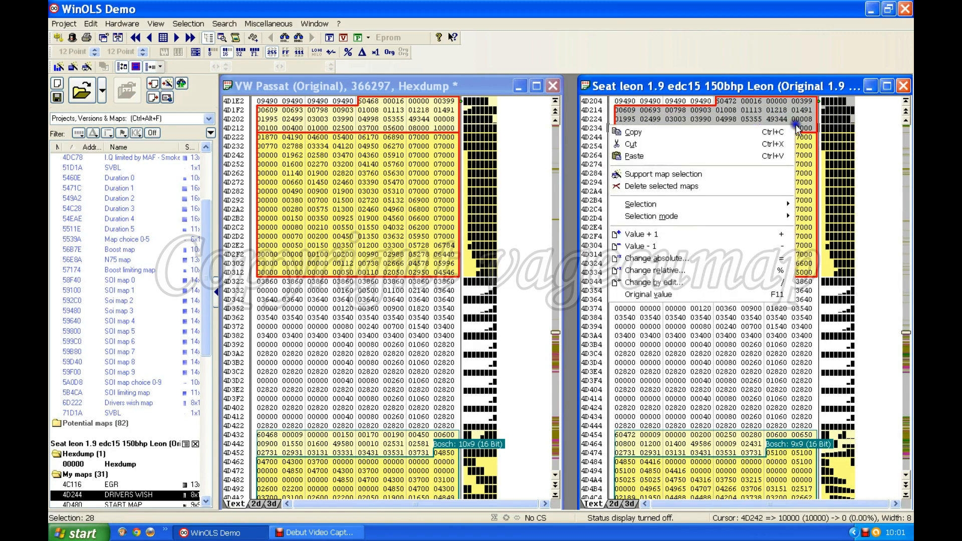
left_click(640, 131)
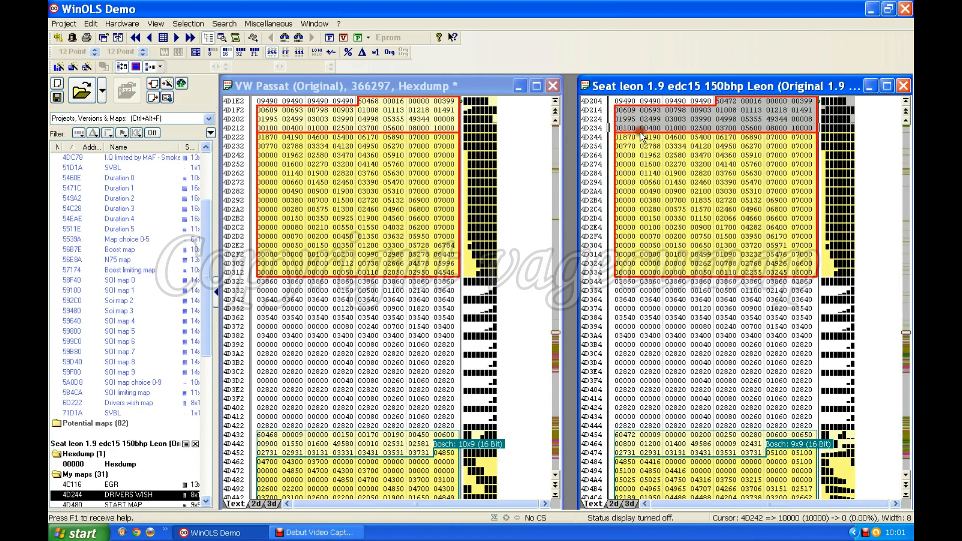
left_click(683, 117)
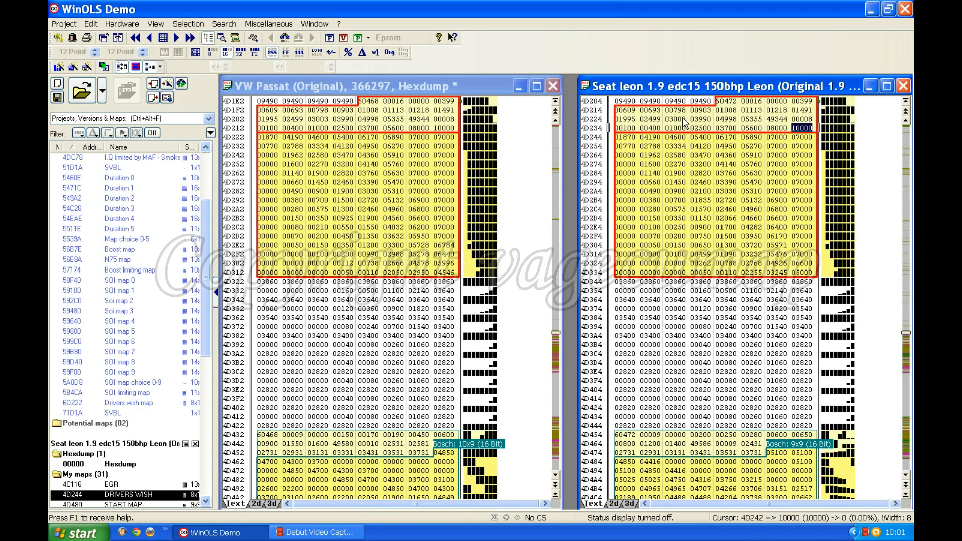
Paste the copied axis values into the VW Passat hexdump at 4D1EA, always applying changes so memory protection is turned off
left_click(369, 99)
right_click(369, 99)
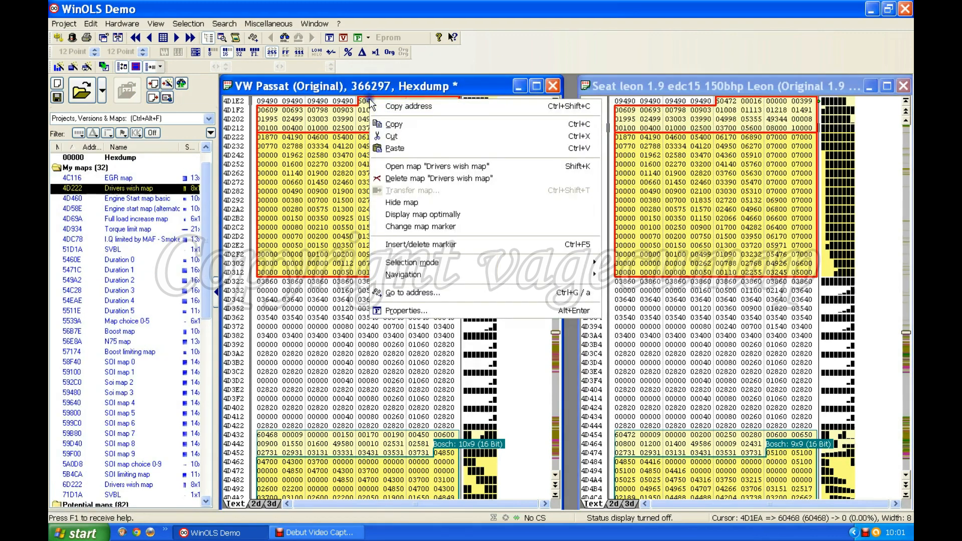
left_click(402, 147)
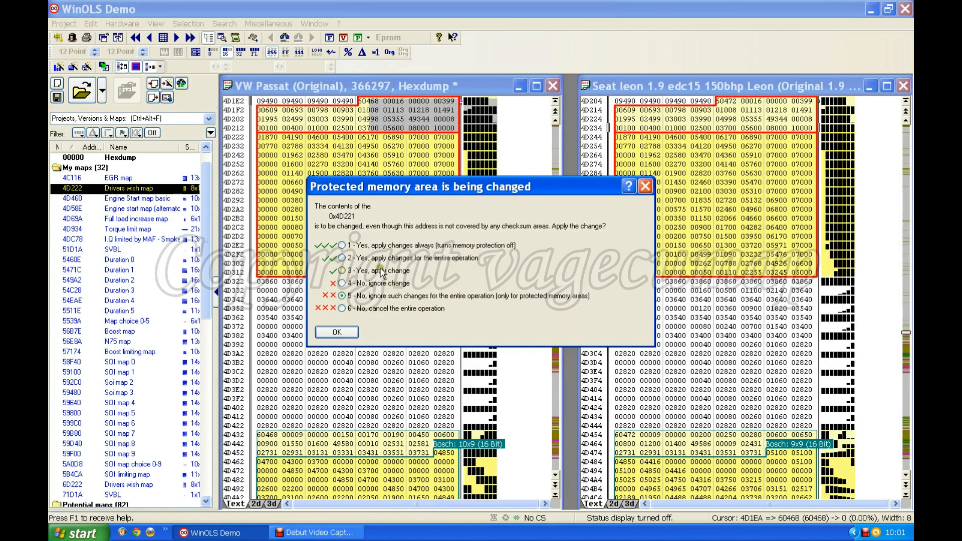
left_click(342, 245)
left_click(344, 334)
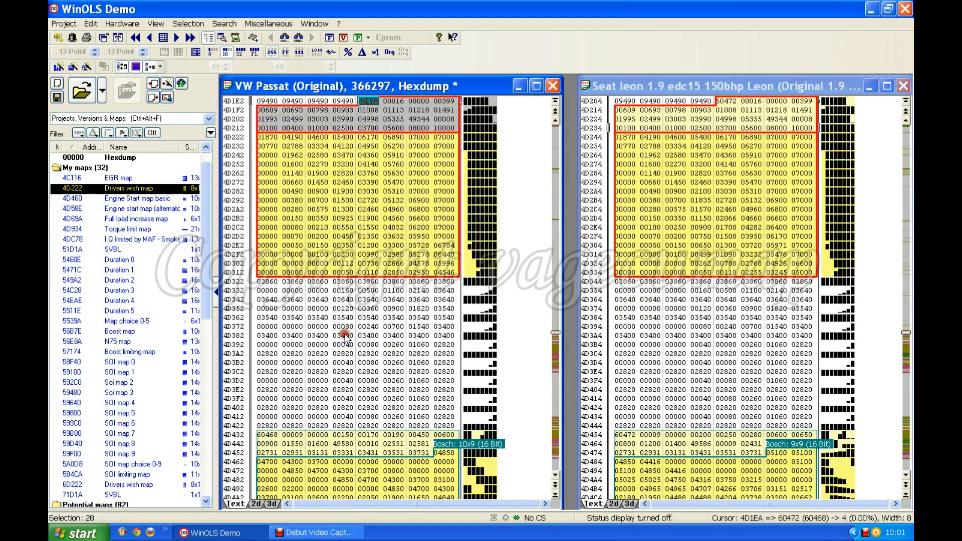
left_click(367, 165)
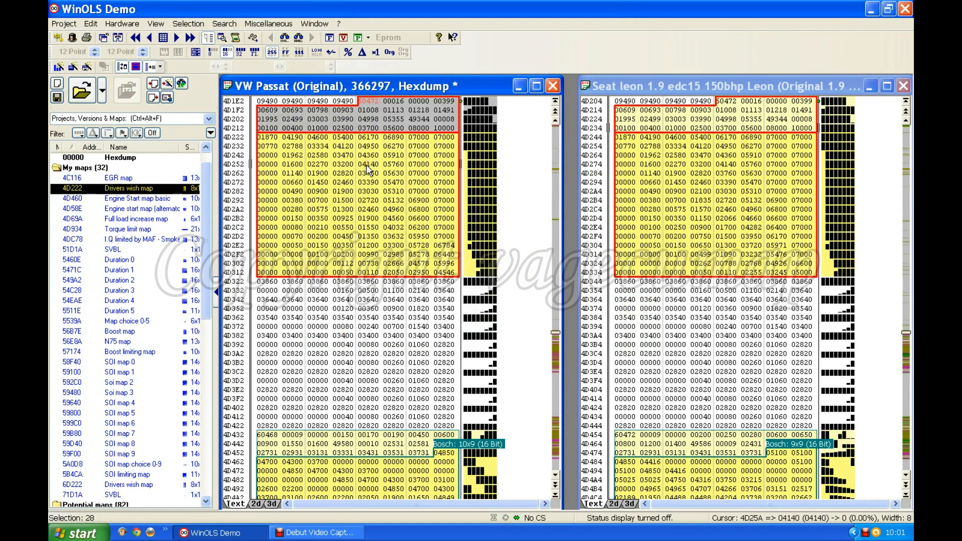
left_click(367, 168)
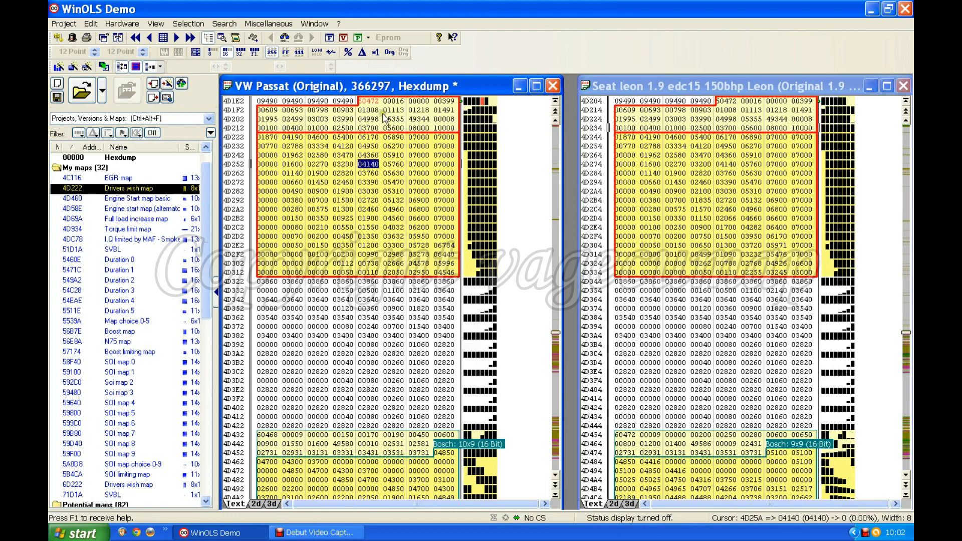
Restore the original value of the first axis header cell at 4D1EA in the VW Passat hexdump
left_click(368, 101)
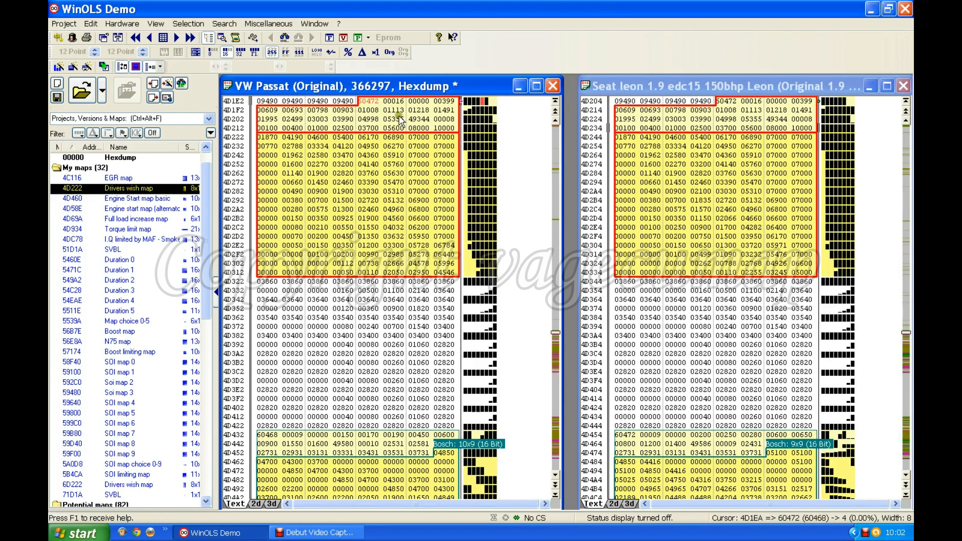
left_click(156, 25)
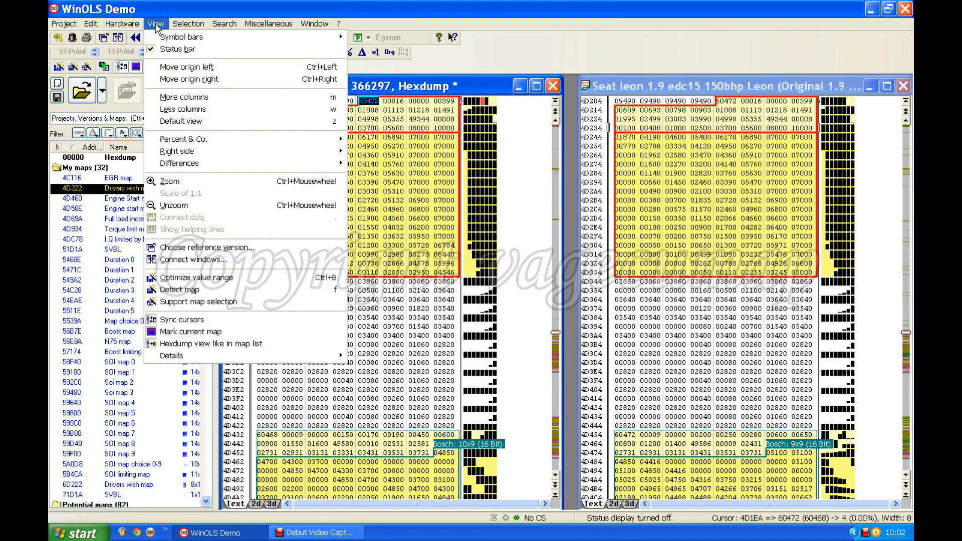
mouse_move(91, 25)
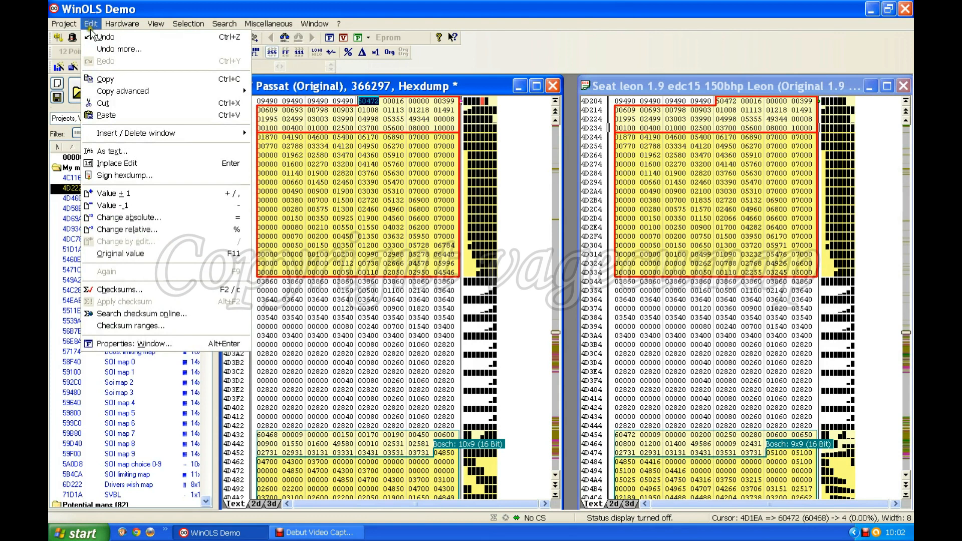
left_click(118, 254)
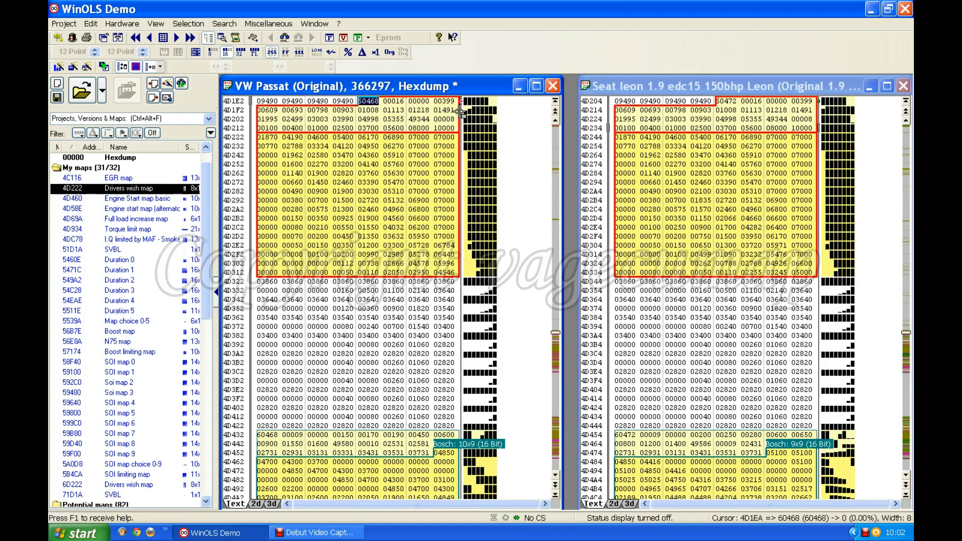
left_click(420, 145)
left_click(415, 109)
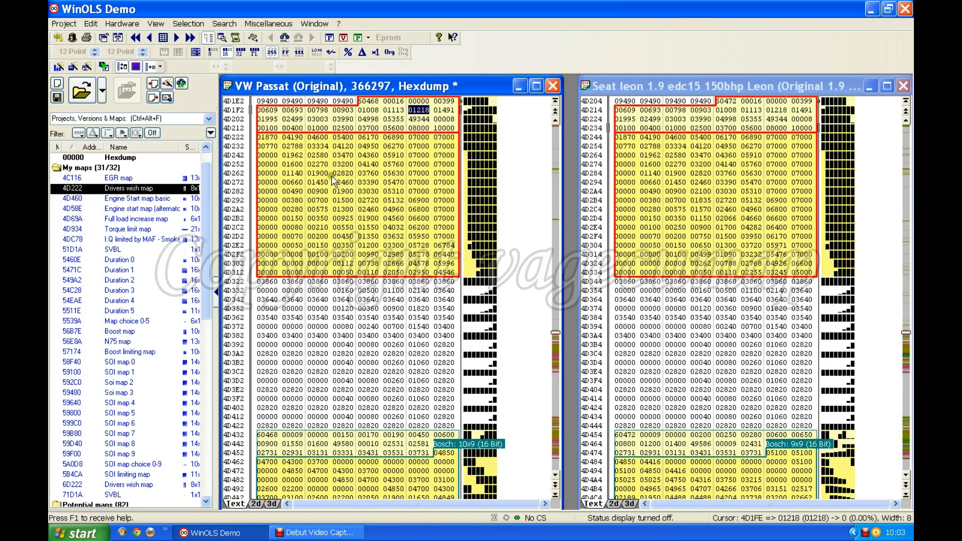
Copy the 8x16 DRIVERS WISH data block from the Seat Leon hexdump and paste it at 4D222 in the VW Passat hexdump
left_click_drag(628, 136, 802, 266)
right_click(801, 271)
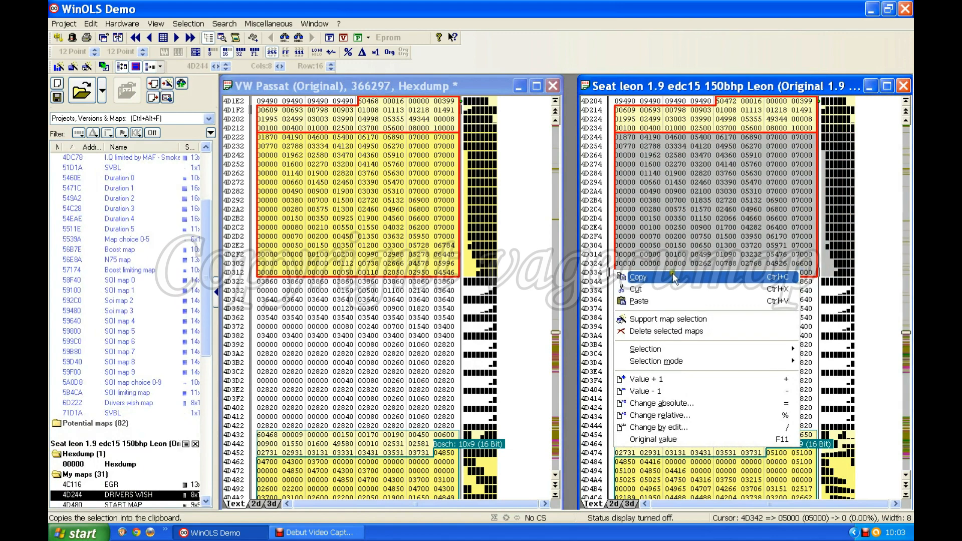
left_click(656, 277)
left_click(272, 139)
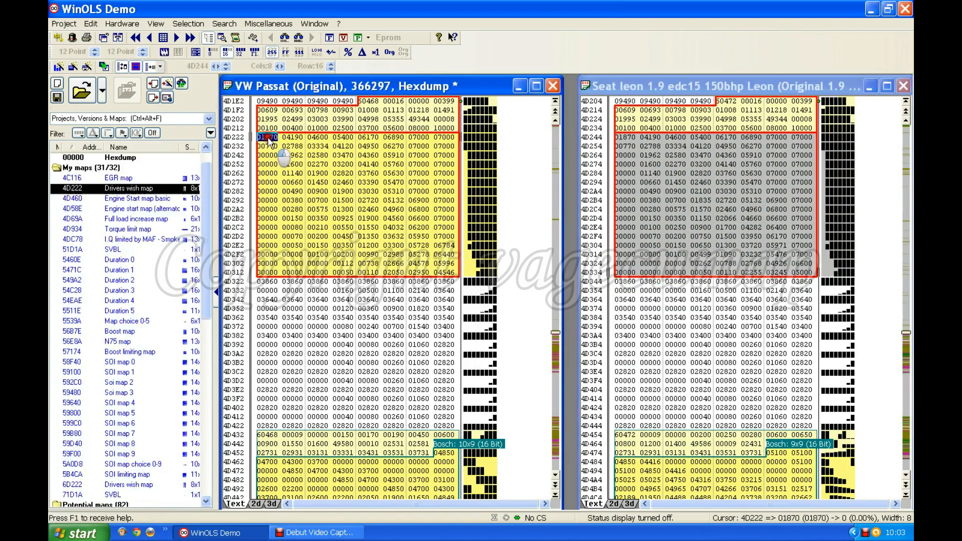
right_click(270, 139)
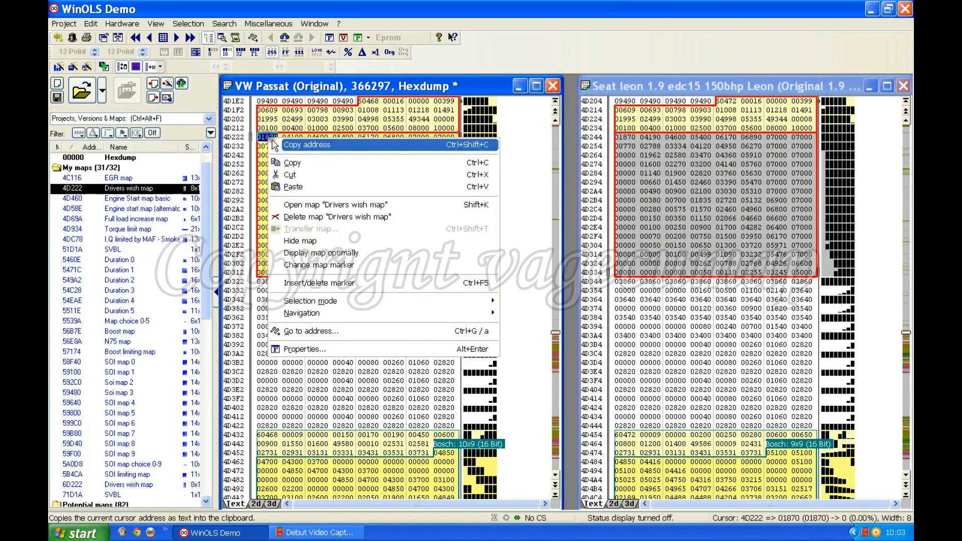
left_click(302, 186)
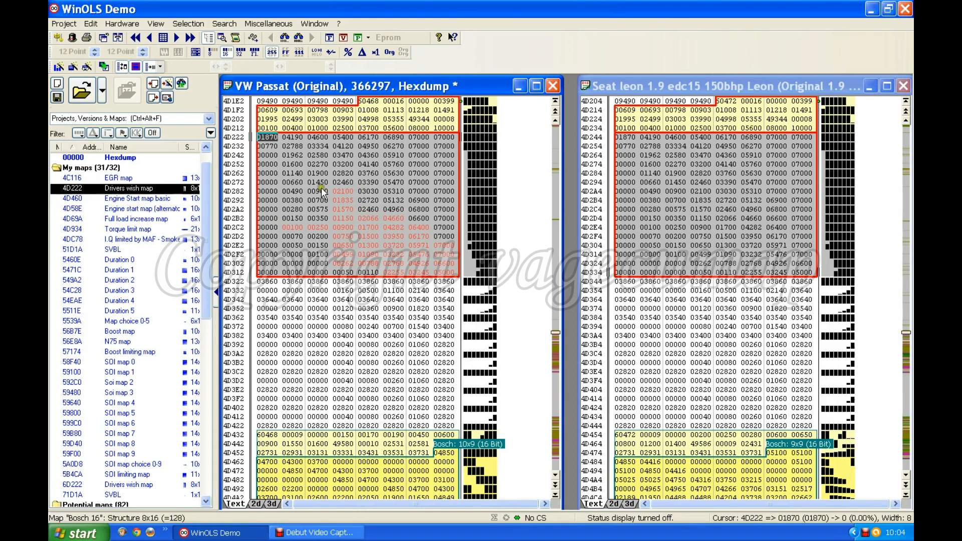
left_click(335, 191)
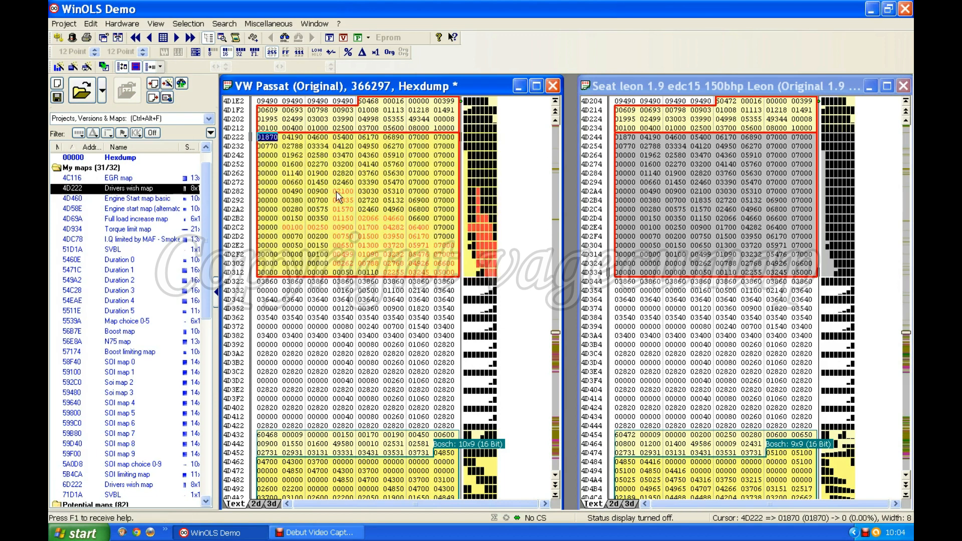
left_click(739, 190)
left_click(738, 188)
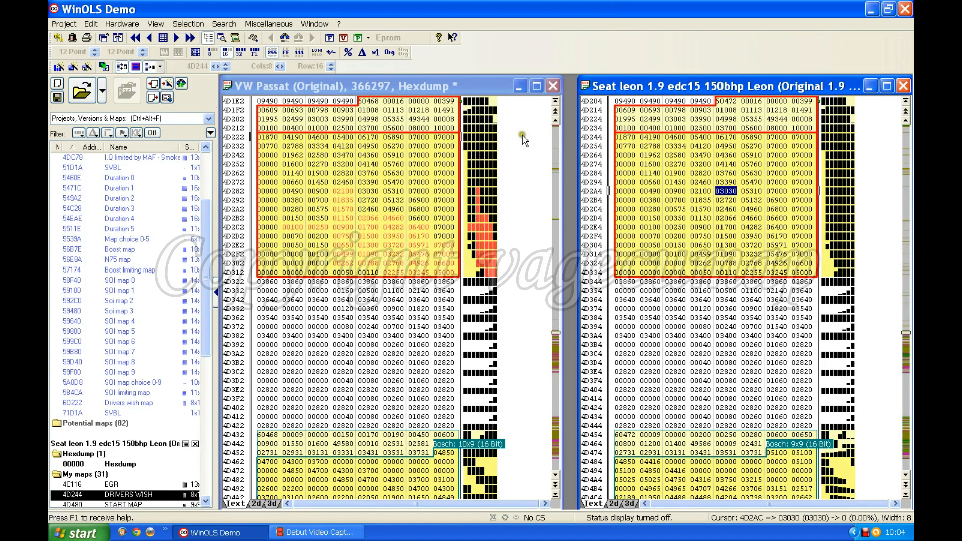
Copy the 27 Seat Leon axis values without the first header cell and paste them at 4D1EC in the VW Passat hexdump
left_click(751, 102)
left_click_drag(750, 102, 797, 129)
right_click(797, 129)
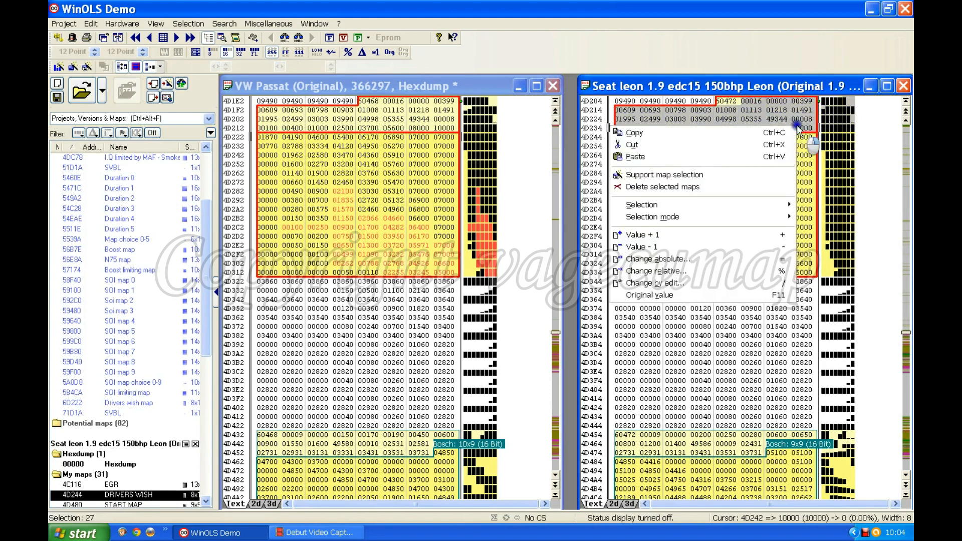
left_click(645, 134)
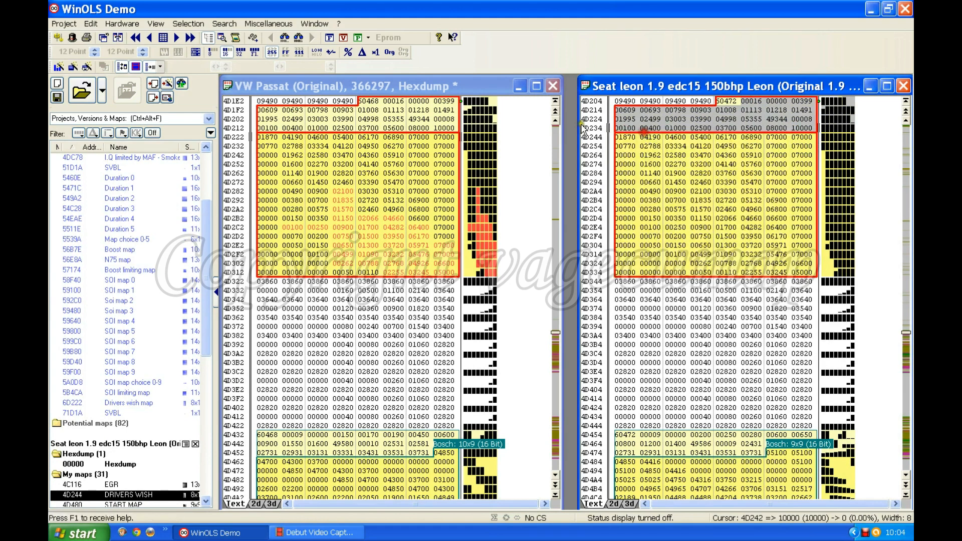
left_click(397, 102)
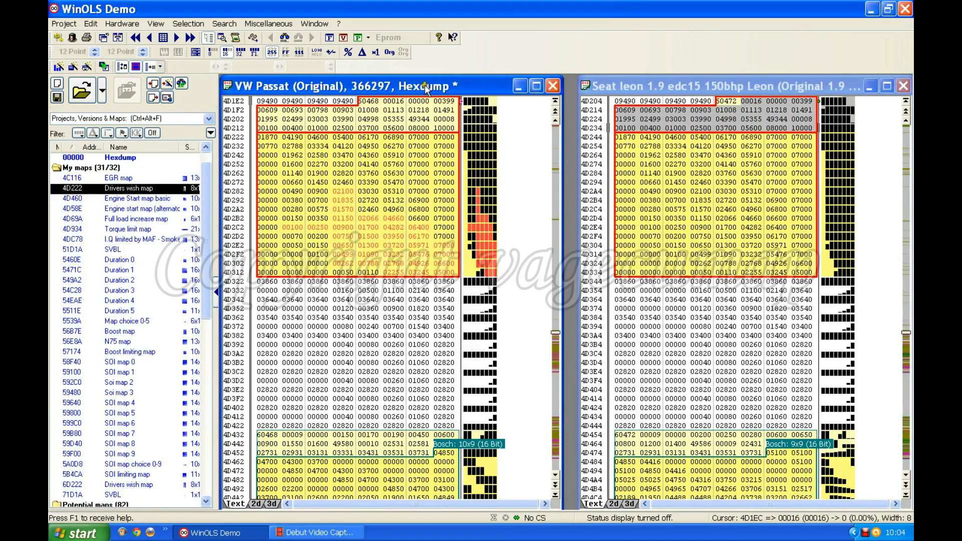
right_click(397, 103)
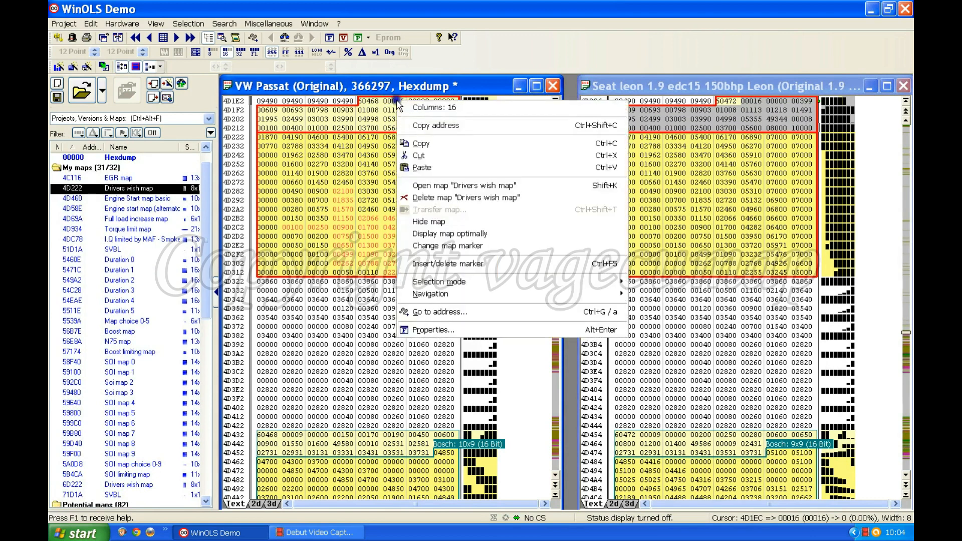
left_click(441, 166)
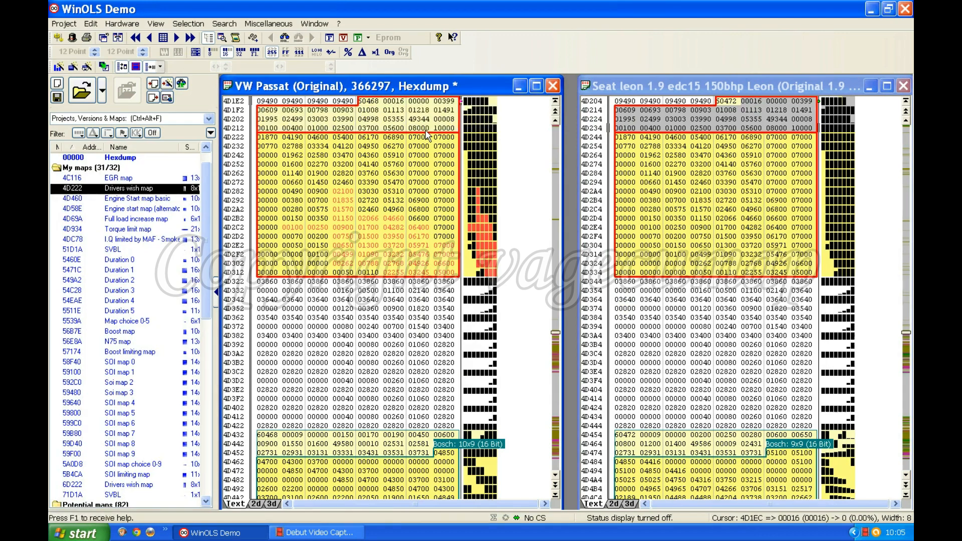
left_click(677, 119)
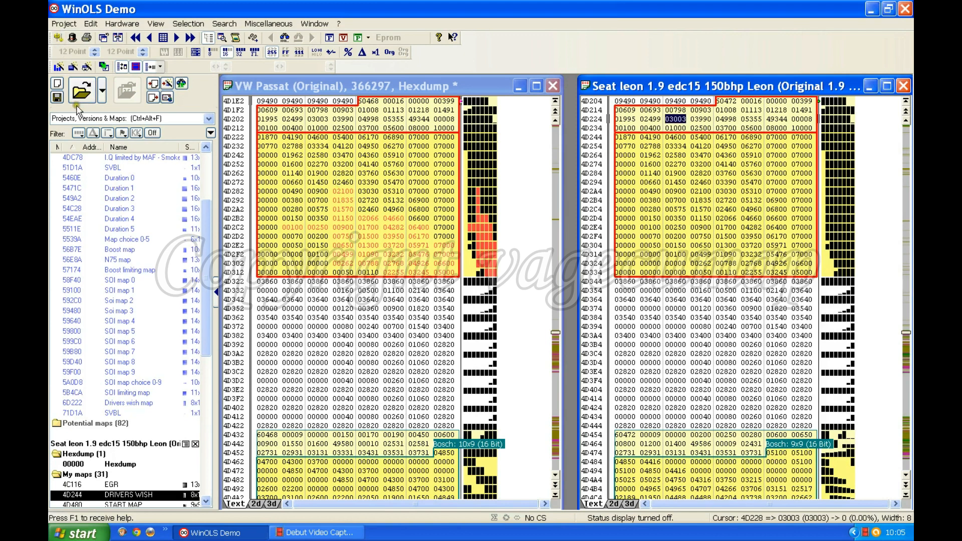
Save the VW Passat changes as version "Some PD 150 bhp changes" with the description "Changed to 150 bhp Drivers wish"
left_click(57, 97)
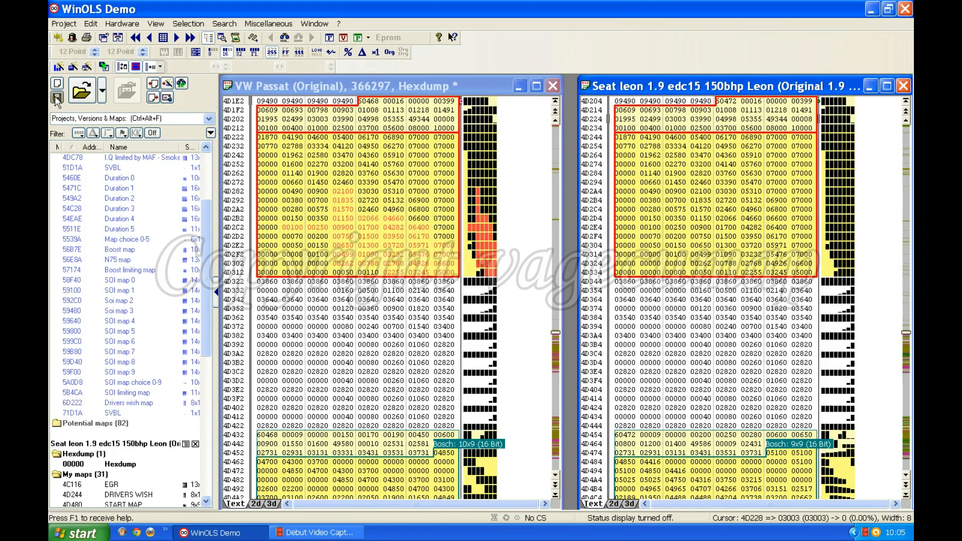
left_click(393, 321)
left_click(368, 209)
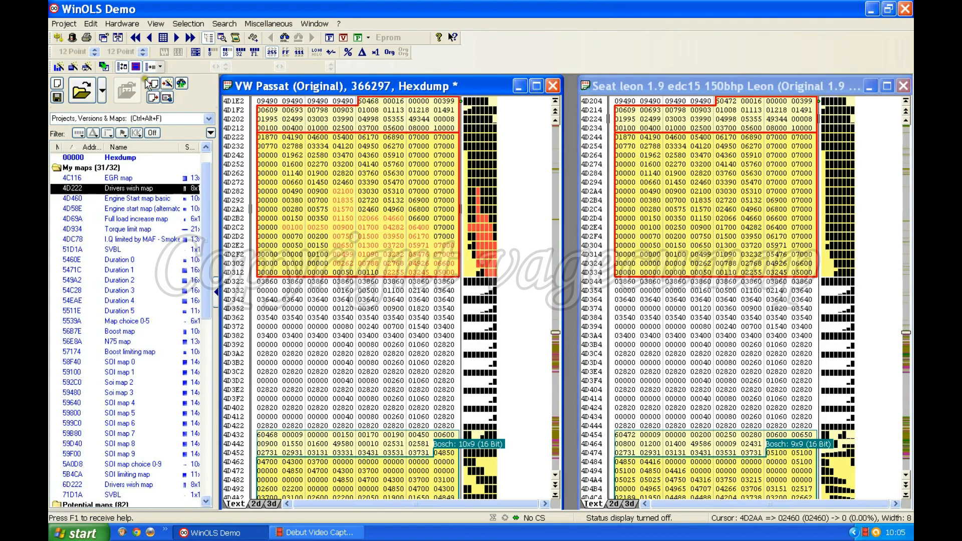
left_click(58, 98)
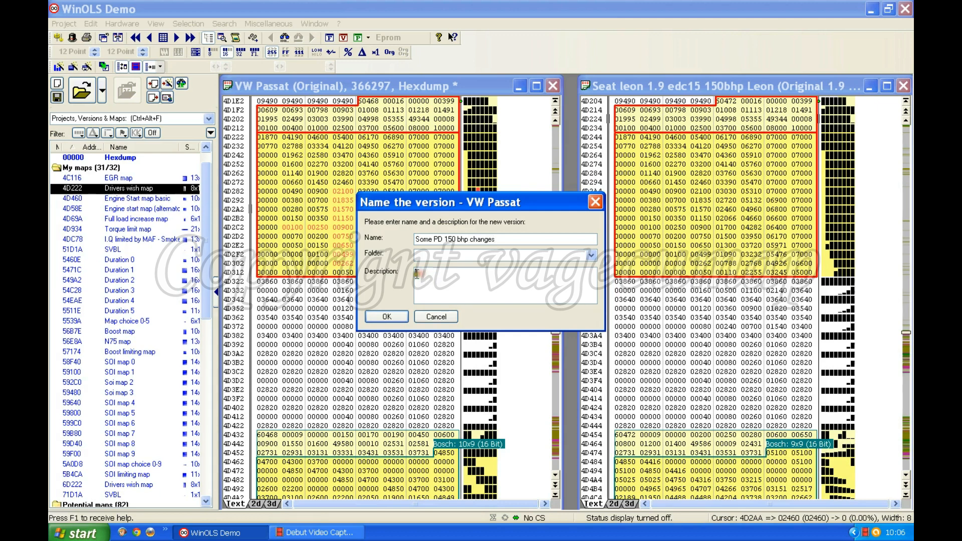
type("hanged to Drivers wish")
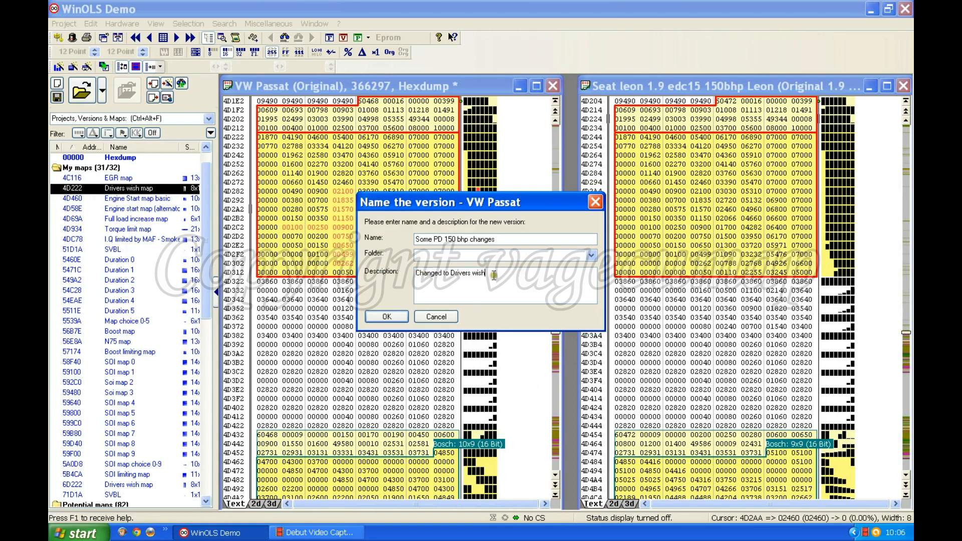
key("ctrl+Left")
key("ctrl+Left")
type("150 bhp")
left_click(384, 317)
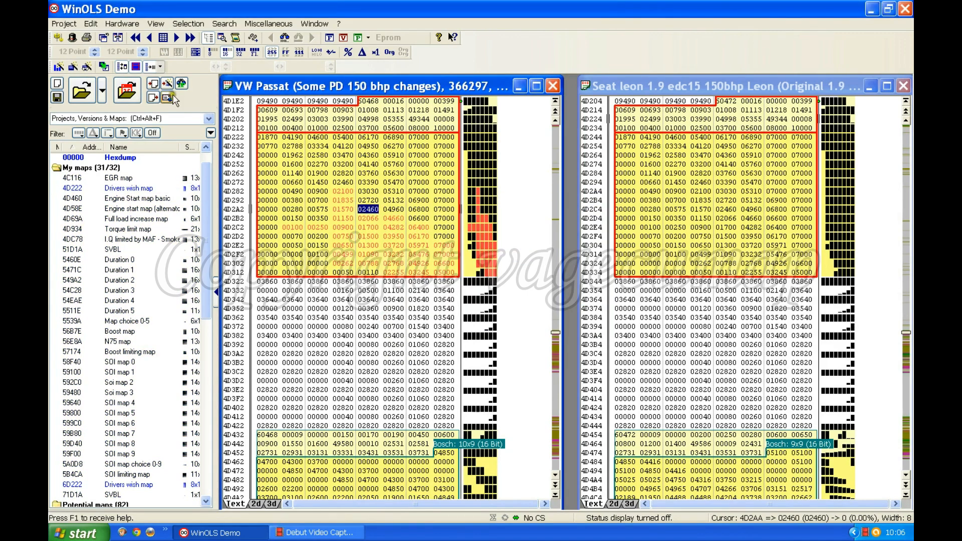